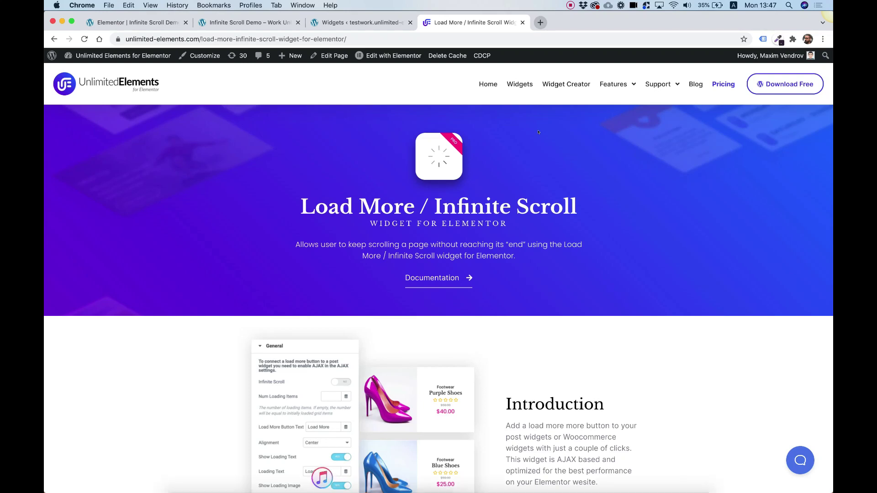
- Load three more posts into the Load More Button Demo list, growing it to six
scroll(538, 132, down, 1)
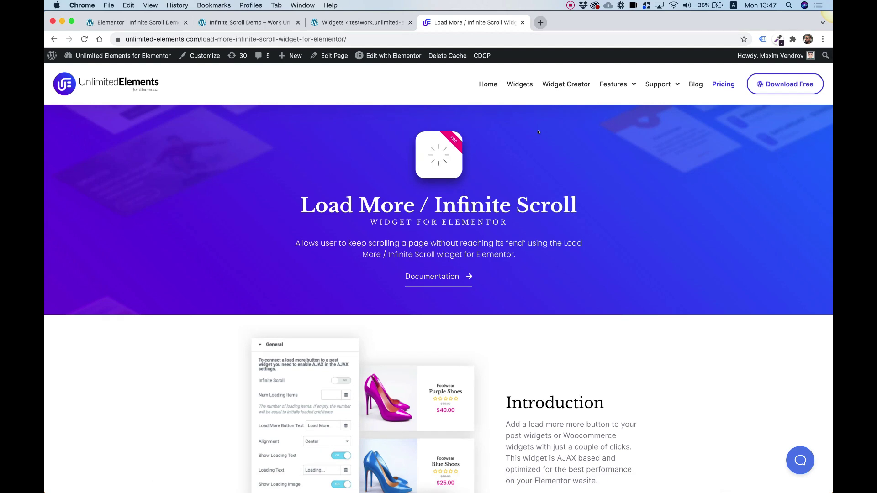
scroll(538, 132, down, 15)
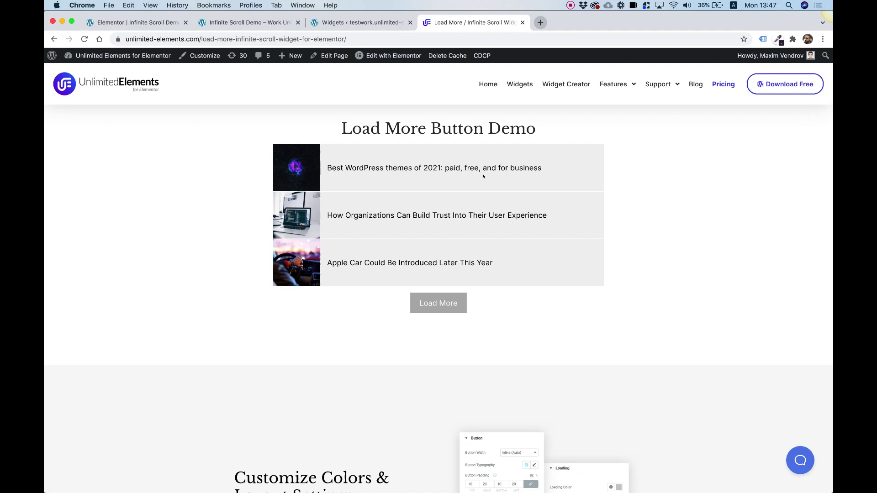
click(447, 304)
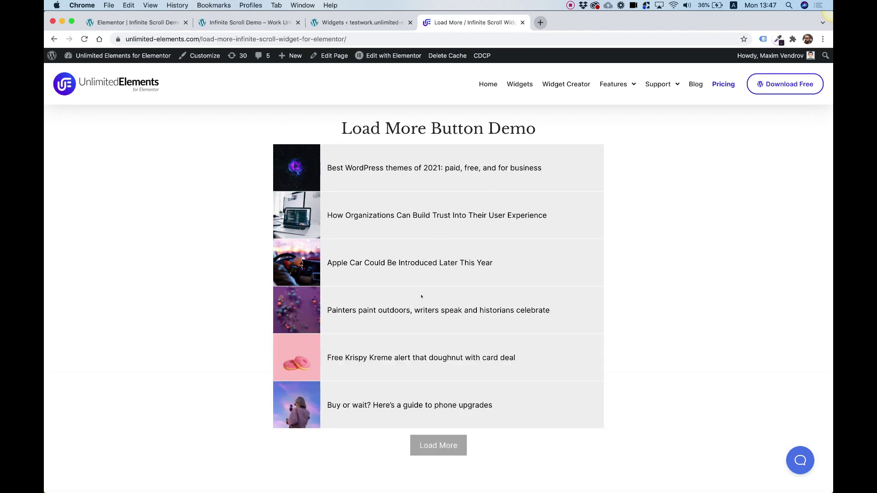
scroll(474, 272, down, 1)
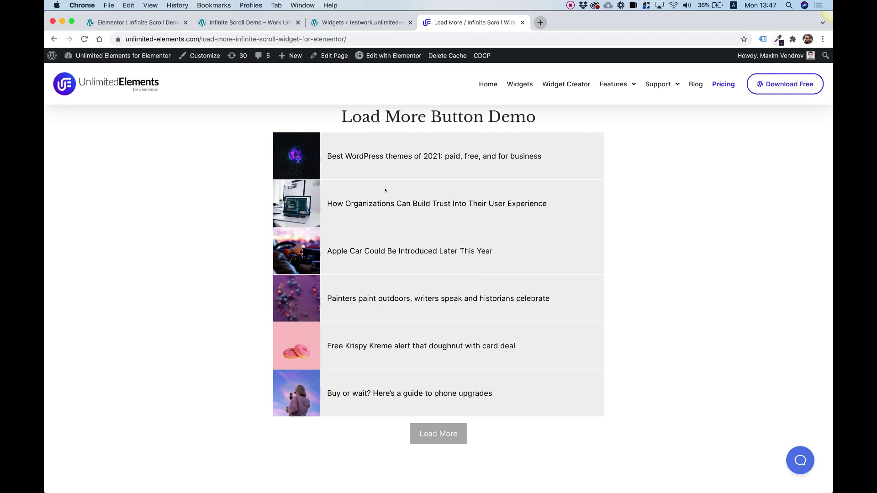
- Scroll down through the Infinite Scroll demos to watch more products load automatically
scroll(385, 190, down, 5)
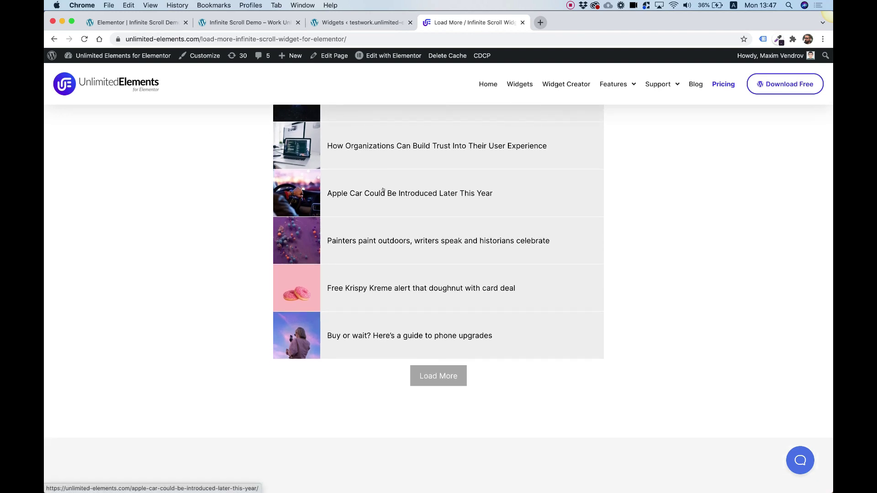
scroll(384, 191, down, 20)
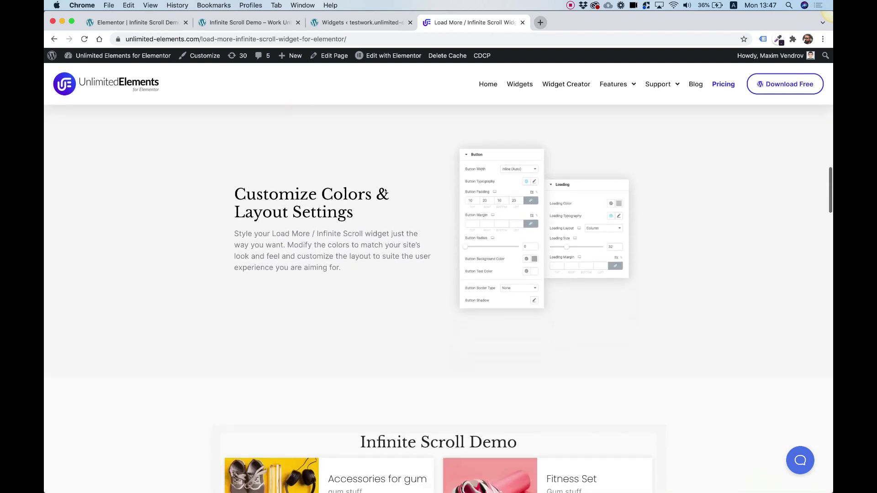
scroll(385, 191, down, 10)
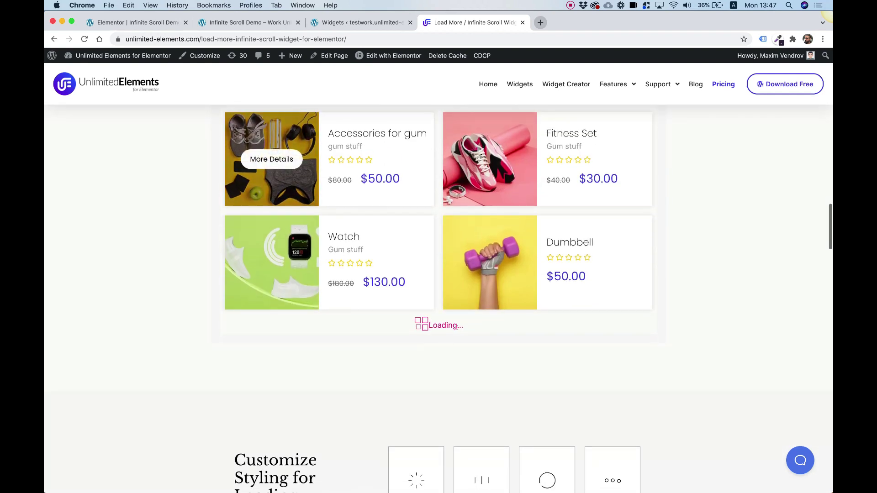
scroll(454, 376, down, 5)
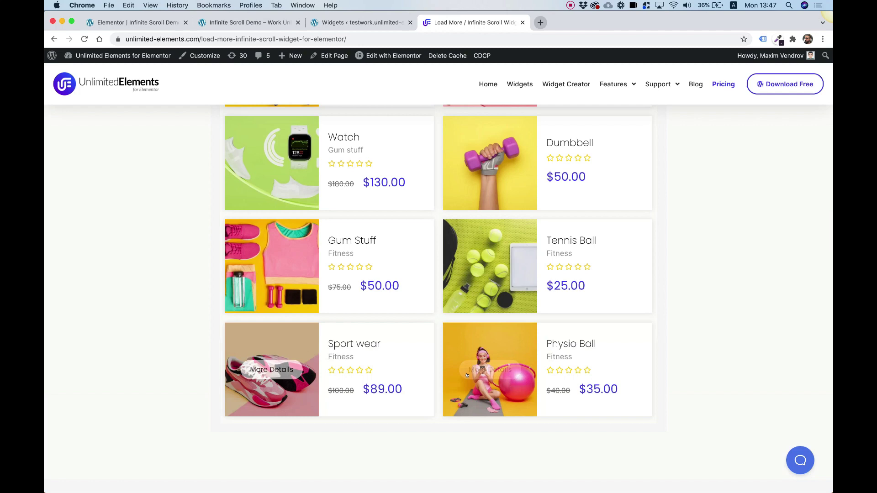
scroll(466, 375, down, 12)
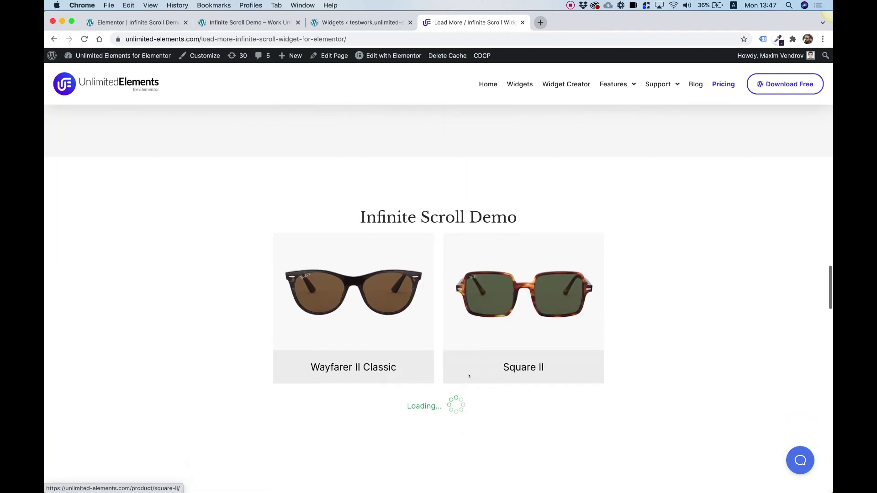
scroll(468, 375, down, 10)
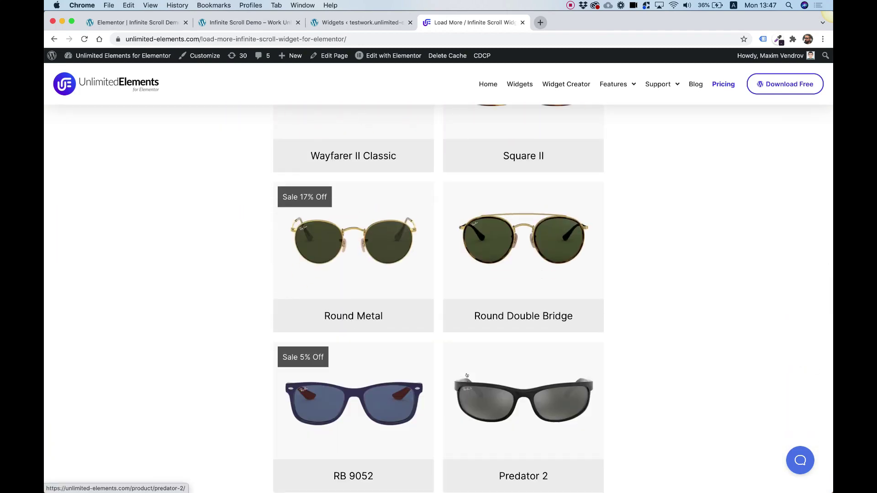
scroll(468, 375, down, 8)
scroll(468, 375, down, 2)
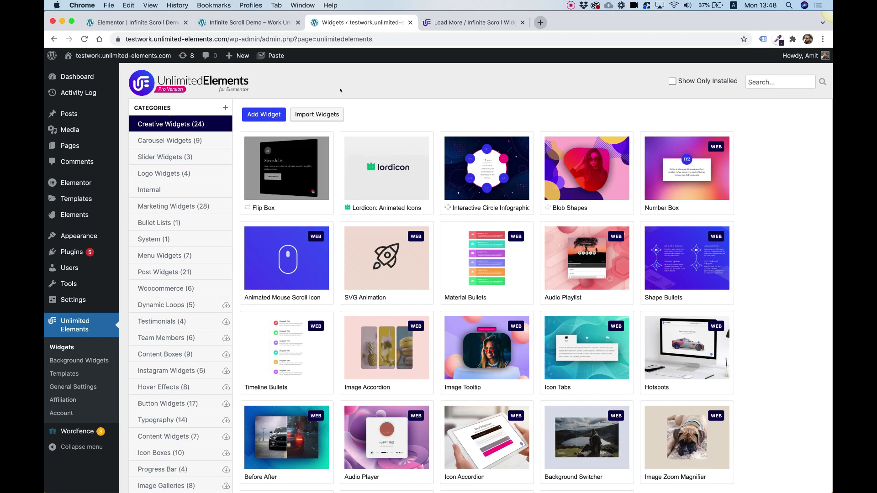
- Search the widget catalog for 'load' and install the Load More / Infinite Scroll widget
click(763, 83)
text(load)
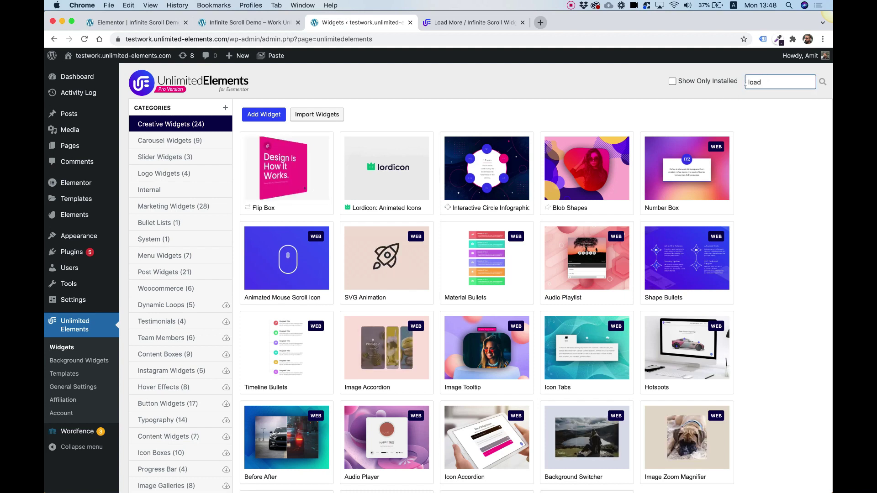
key(Return)
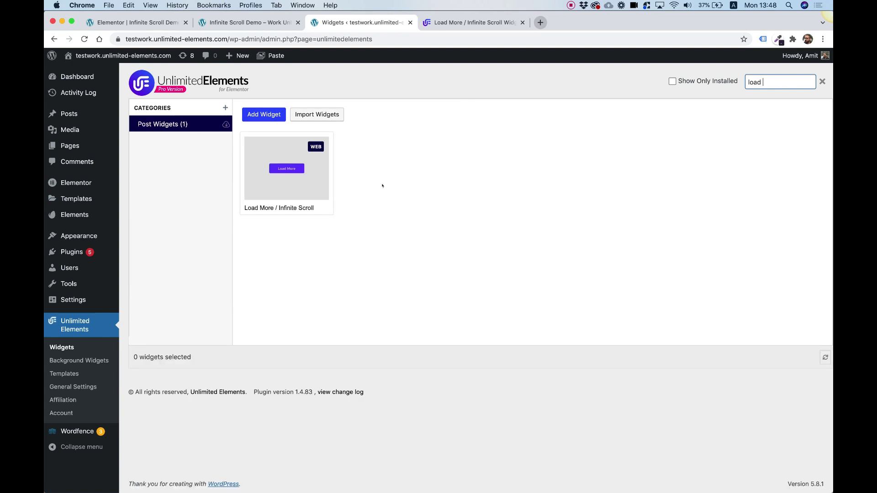
mouse_move(279, 191)
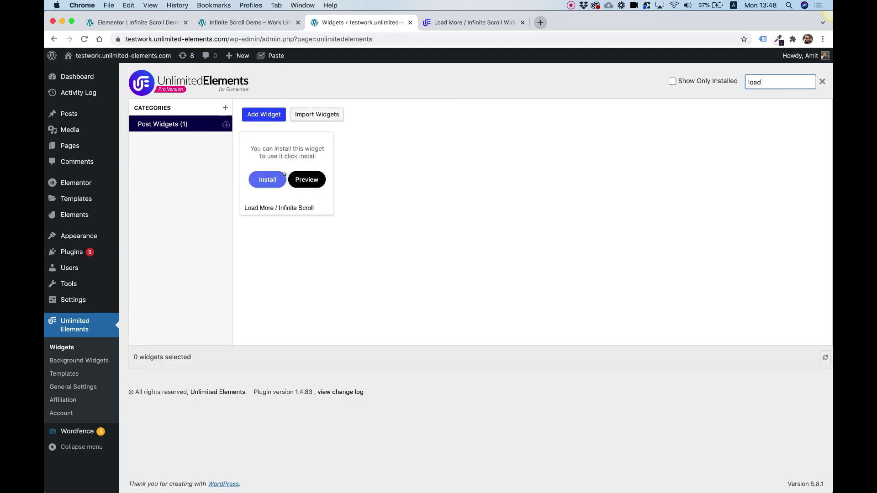
click(262, 180)
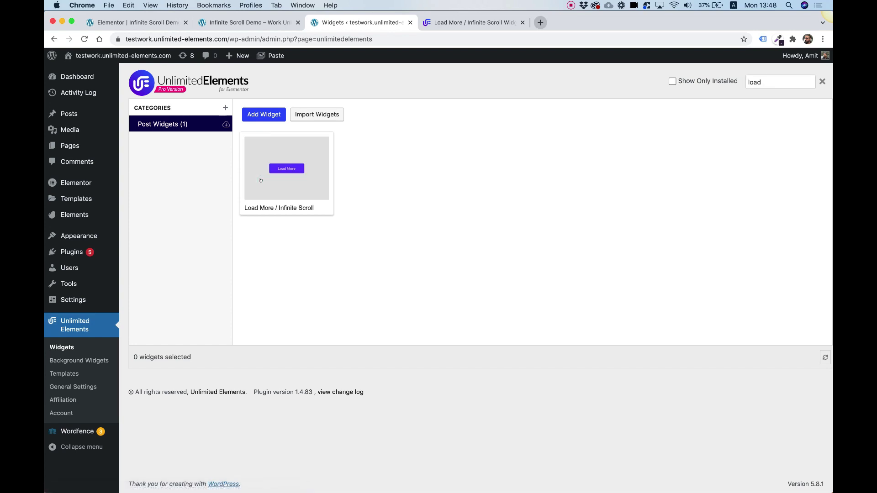
- Replace the search with 'post list' and install the Post List widget
click(822, 82)
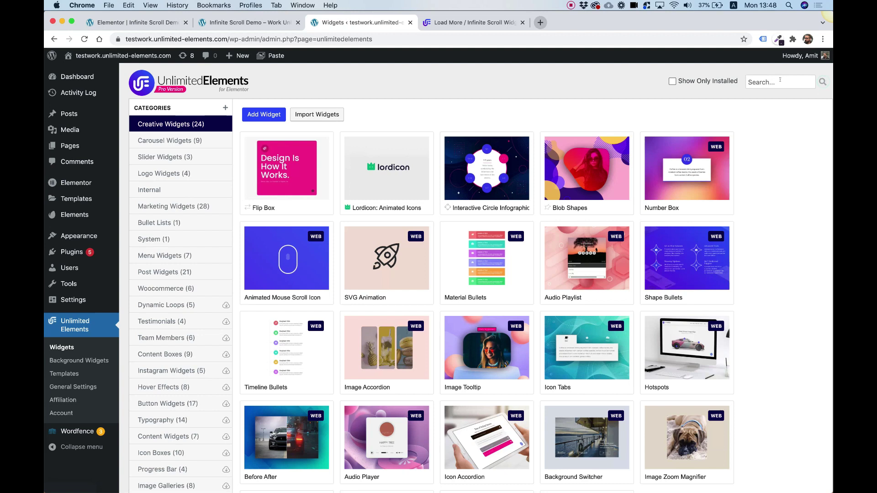
click(779, 81)
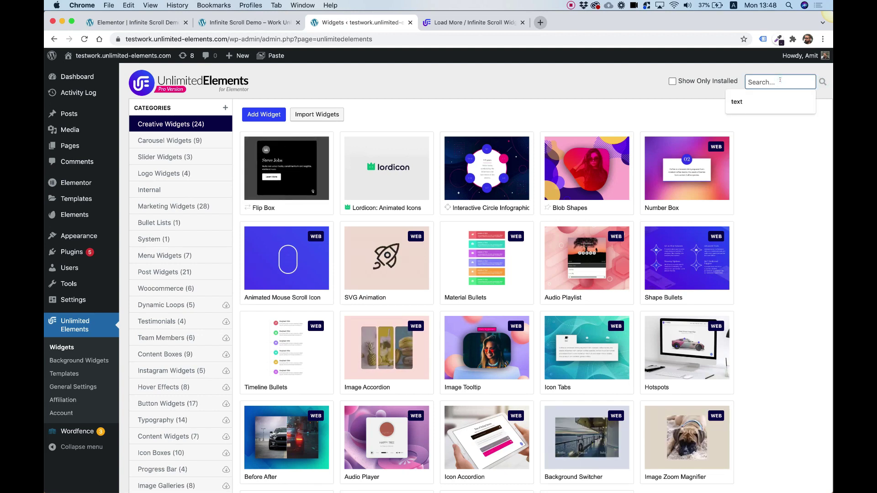
text(post)
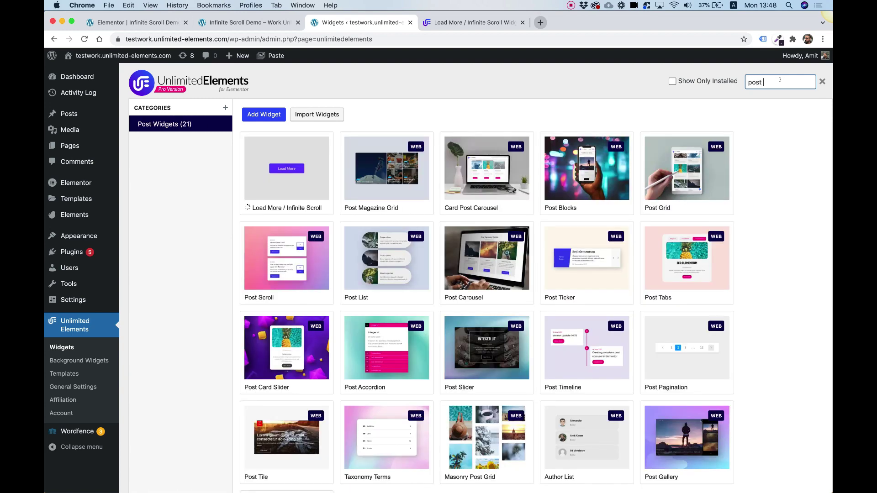
text( list)
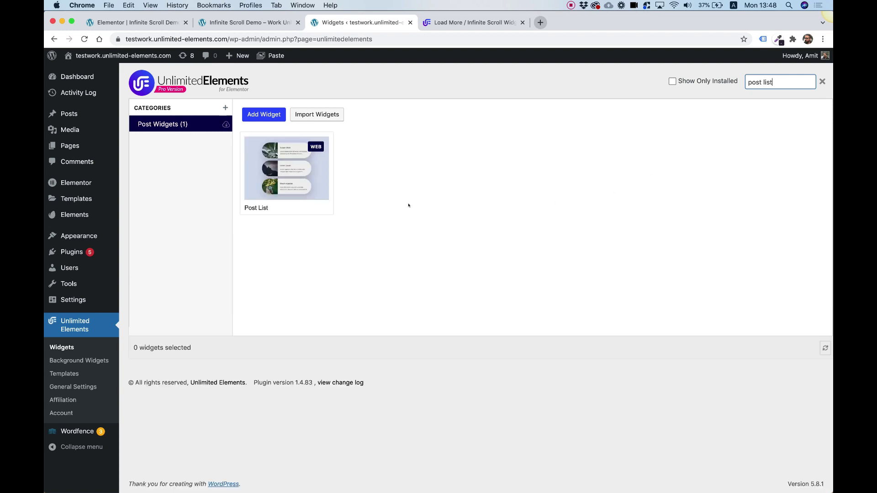
click(269, 182)
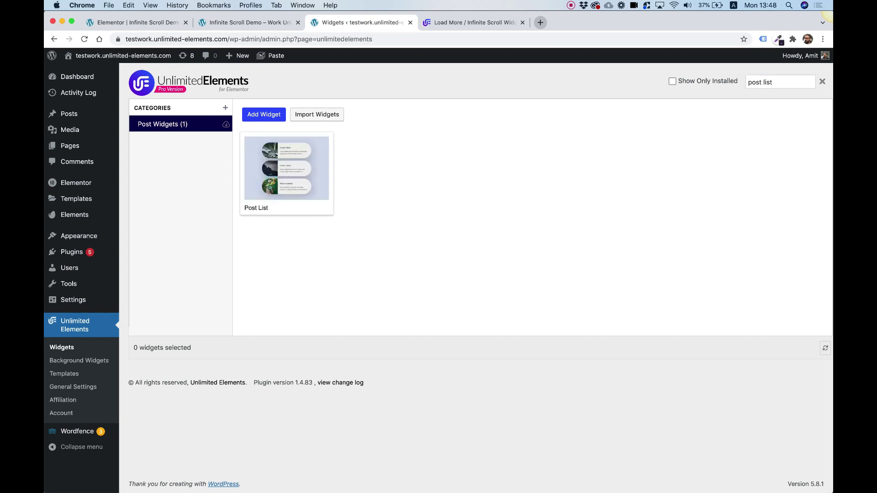
- On the Infinite Scroll Demo page, search widgets for 'post list' and drop Post List into the empty section
click(139, 22)
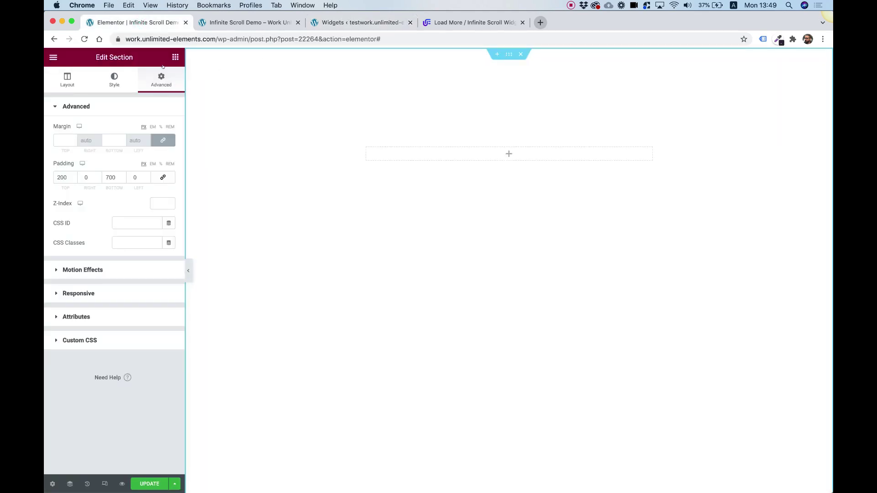
click(173, 57)
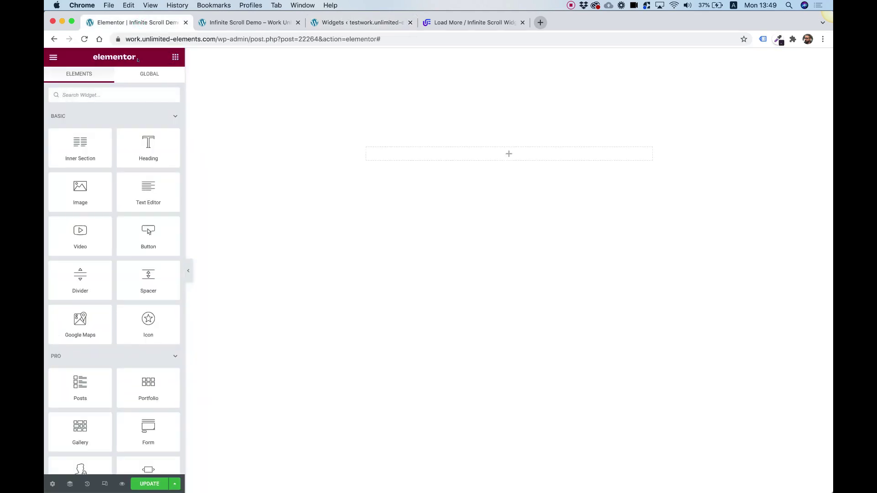
click(95, 94)
text(poost)
key(BackSpace)
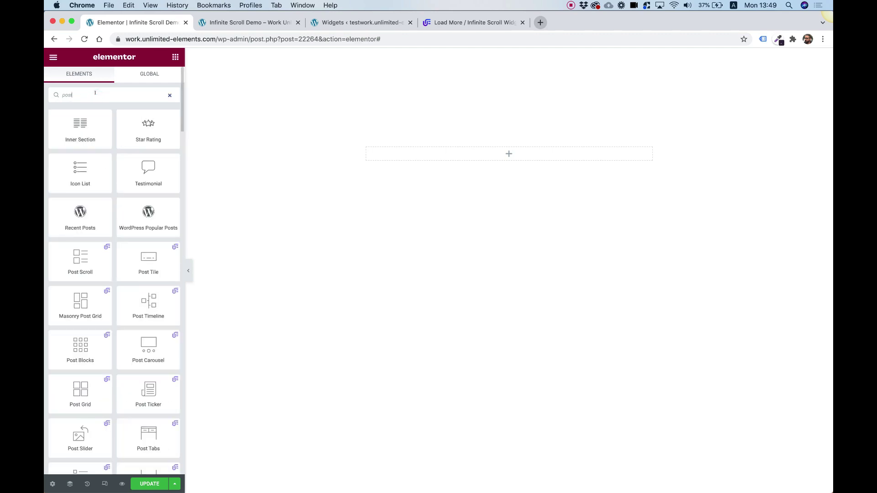
text(st l)
drag(80, 128, 483, 152)
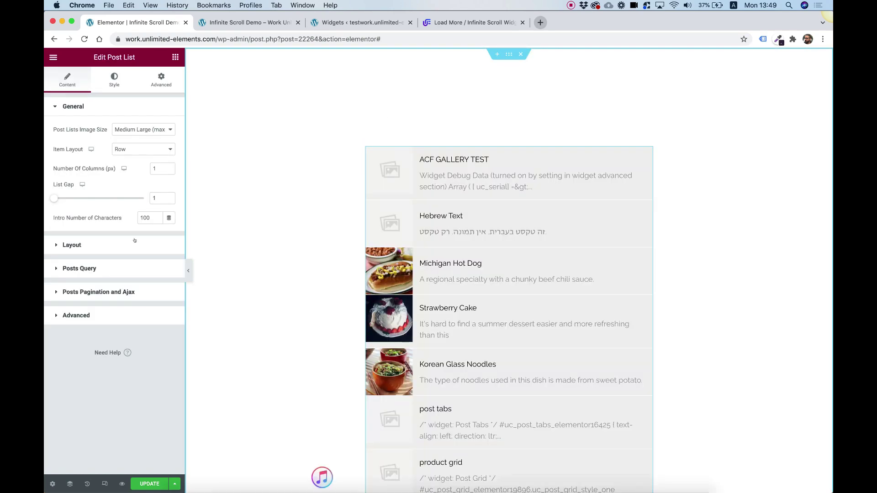
- In Posts Query, include only the Blog category and set Max Posts to 2
click(79, 268)
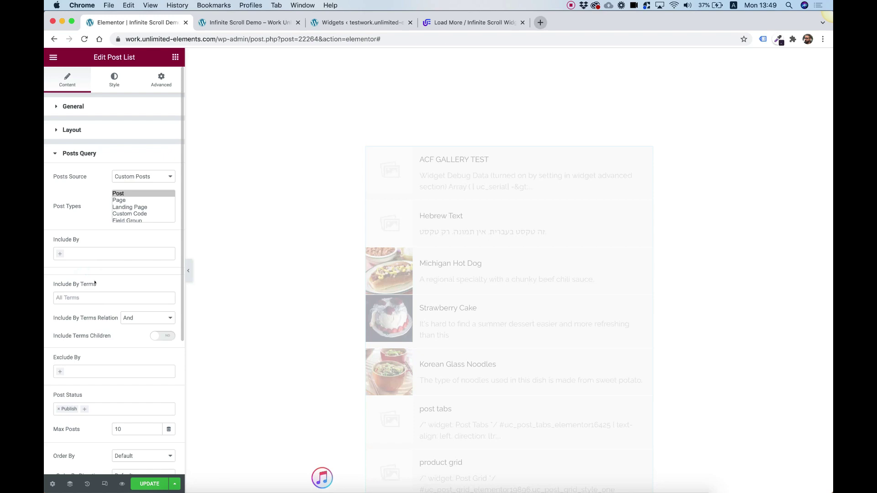
click(90, 298)
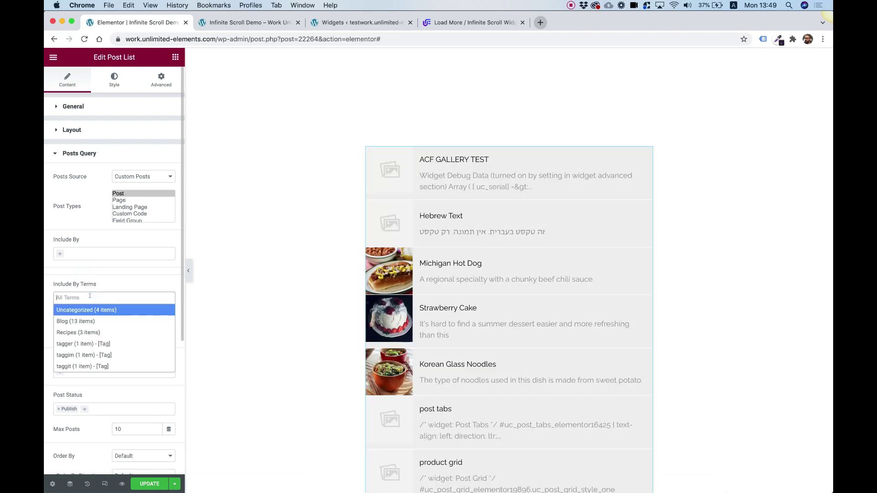
click(92, 321)
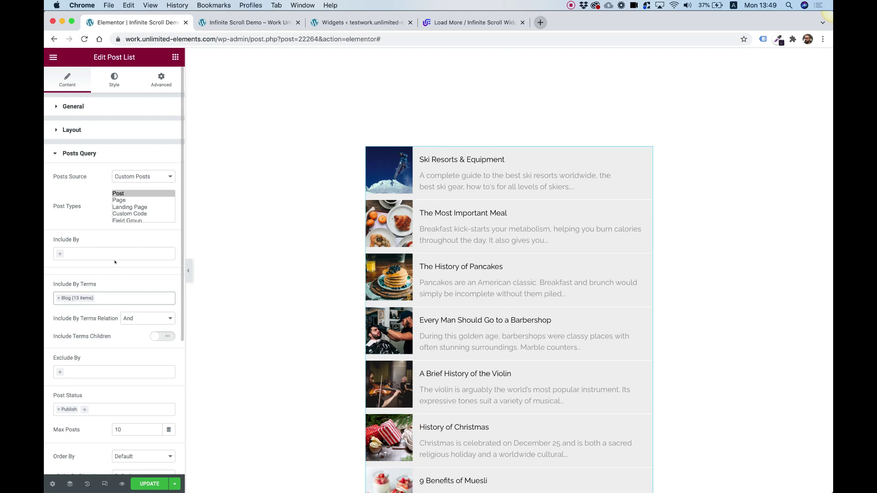
double_click(135, 429)
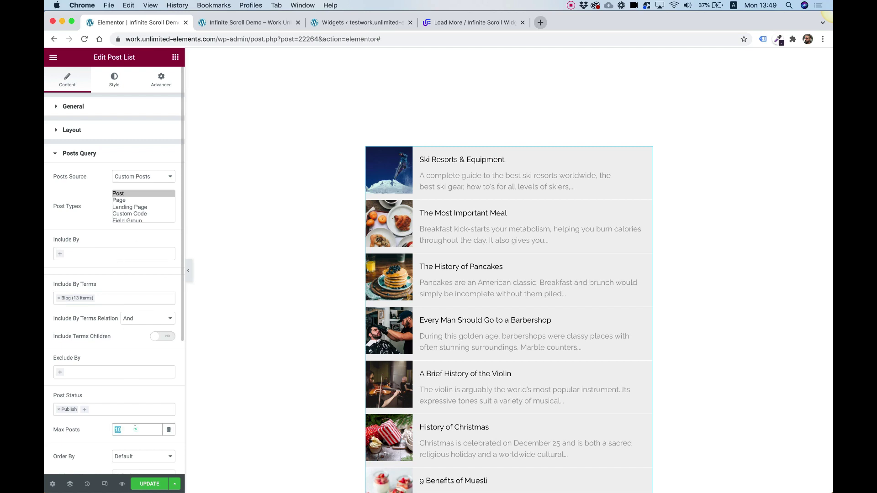
text(2)
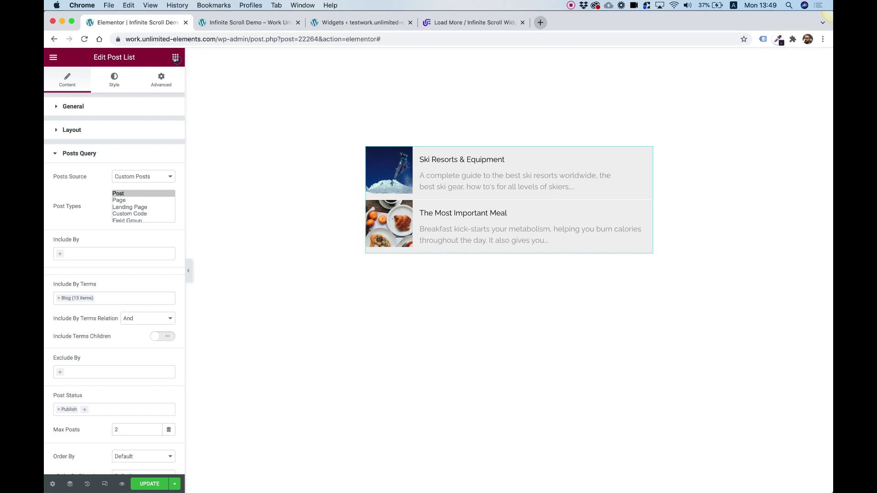
- Search widgets for 'load' and drop Load More / Infinite Scroll below the Post List
click(175, 58)
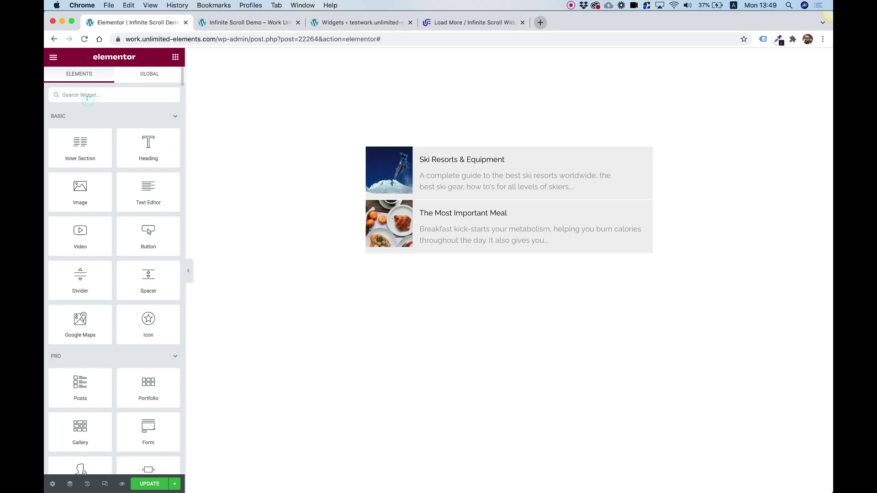
text(load)
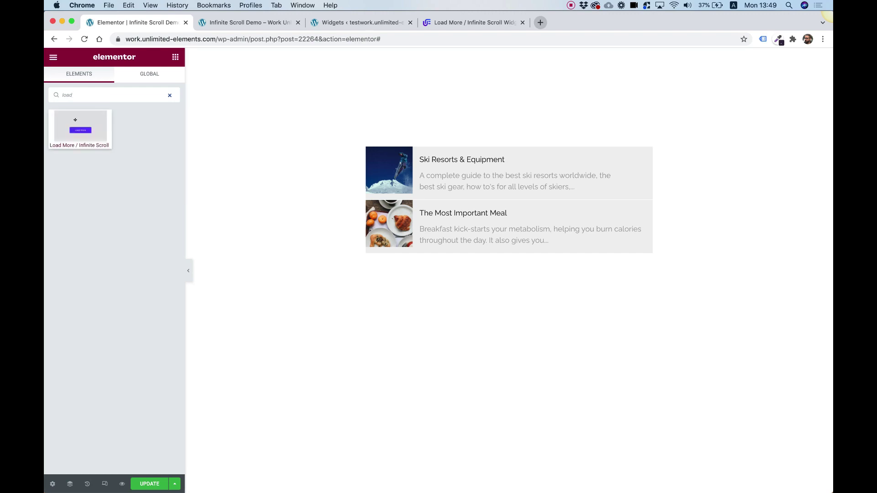
drag(72, 120, 509, 223)
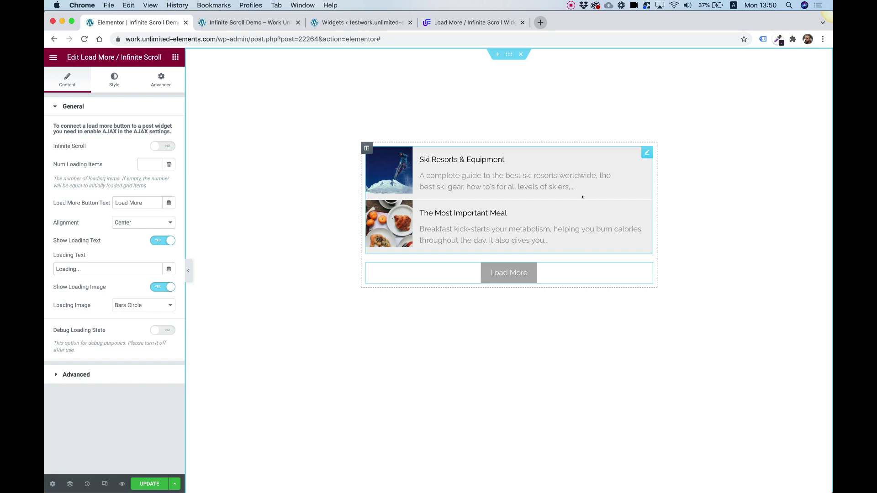
click(549, 198)
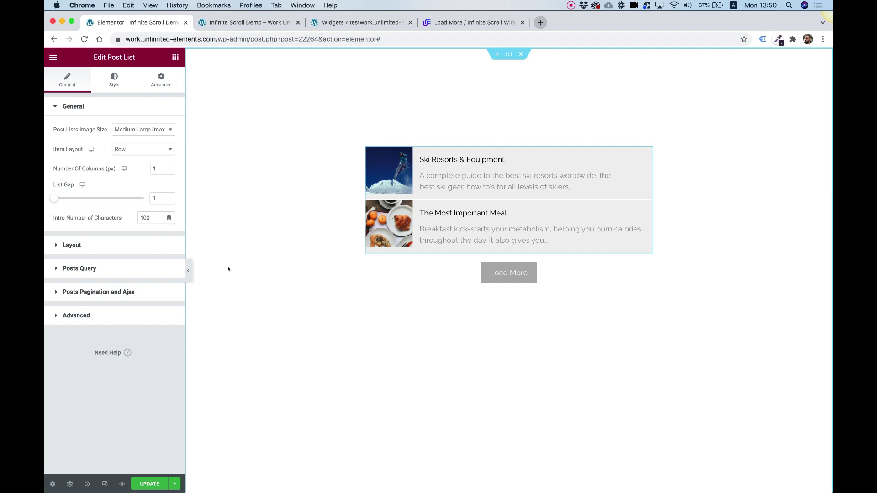
- Set Enable Ajax to YES under the Post List's Posts Pagination and Ajax, then update the page
click(99, 293)
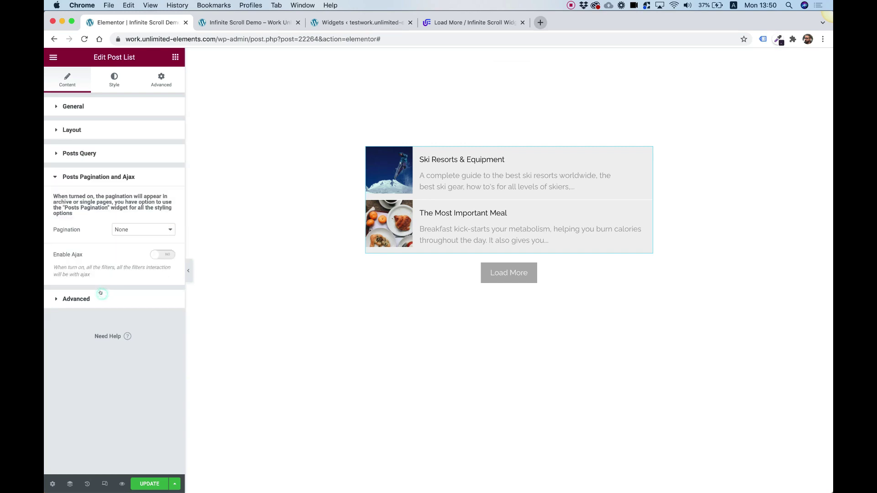
click(155, 257)
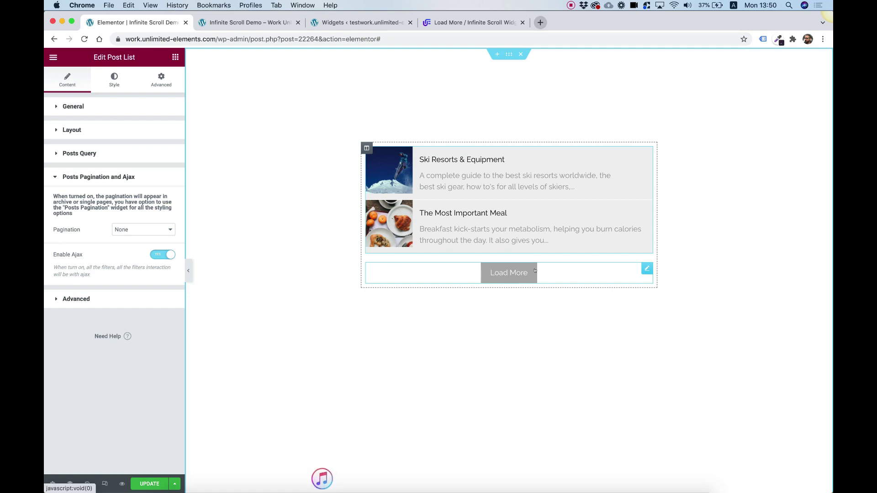
click(498, 279)
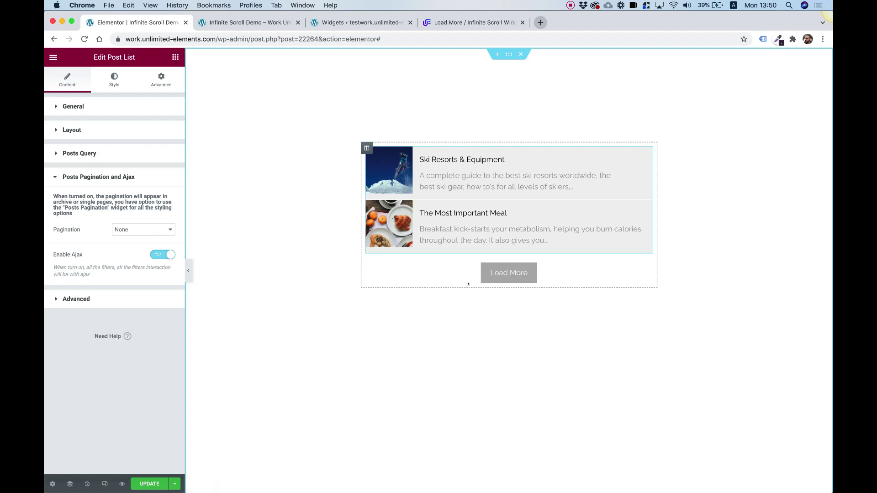
click(519, 275)
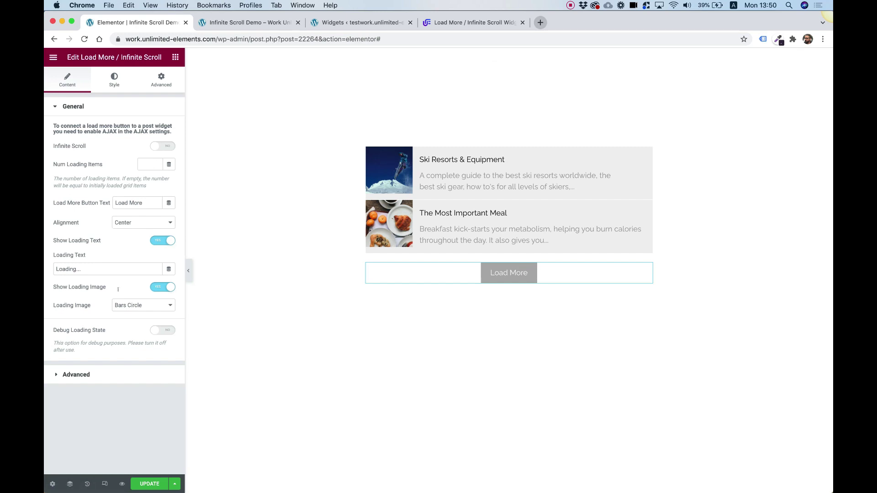
click(147, 483)
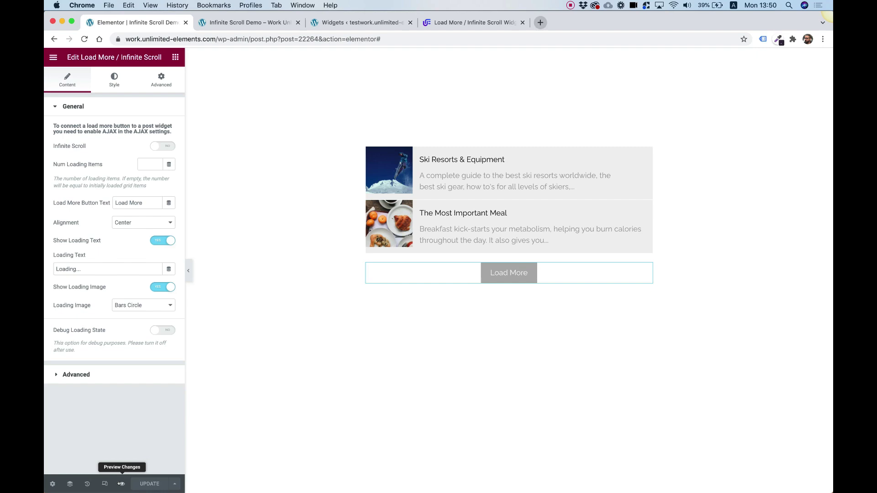
click(122, 483)
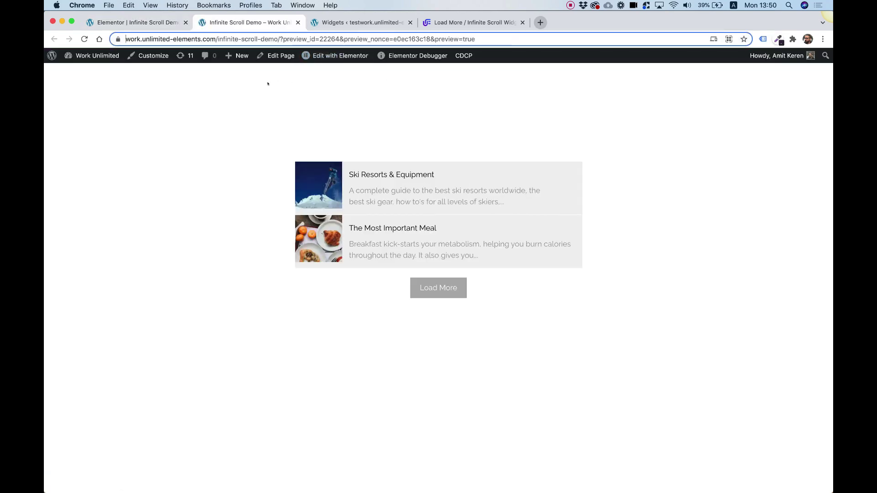
click(443, 287)
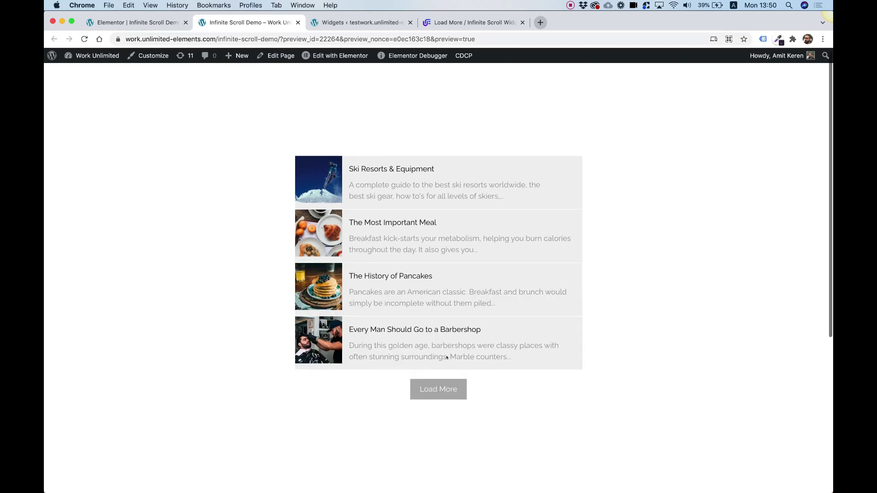
click(436, 388)
scroll(435, 385, down, 3)
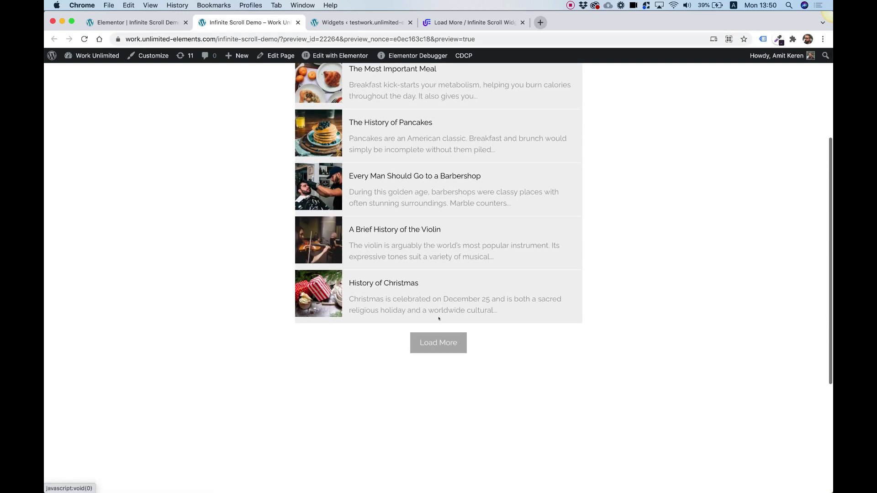
click(430, 342)
scroll(495, 334, down, 4)
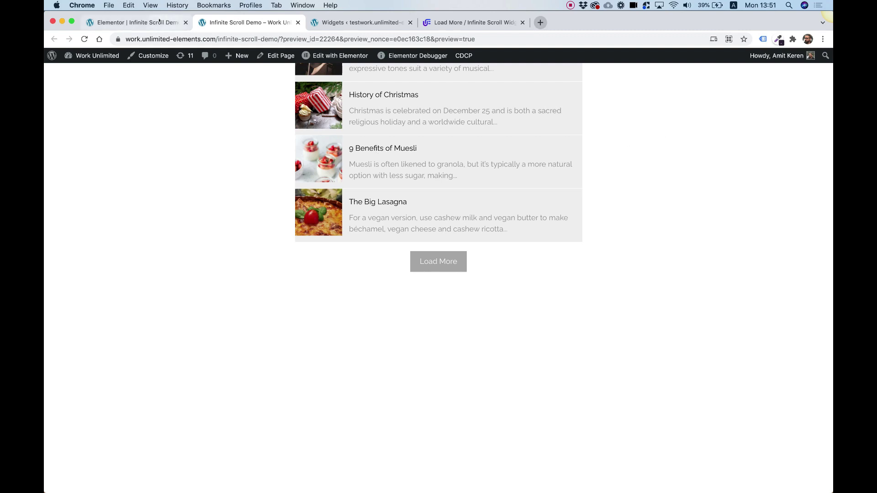
click(133, 22)
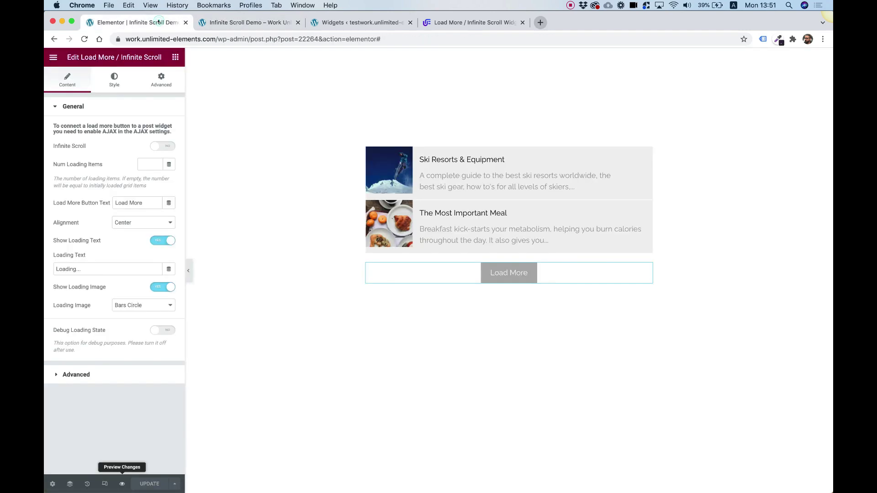
- Turn on Infinite Scroll, update the page, and scroll the live preview as posts auto-load
click(161, 146)
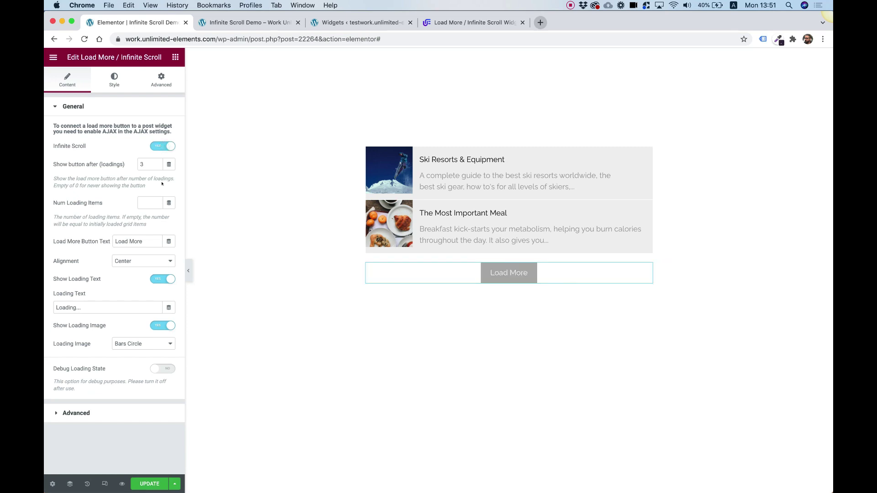
click(135, 485)
click(243, 24)
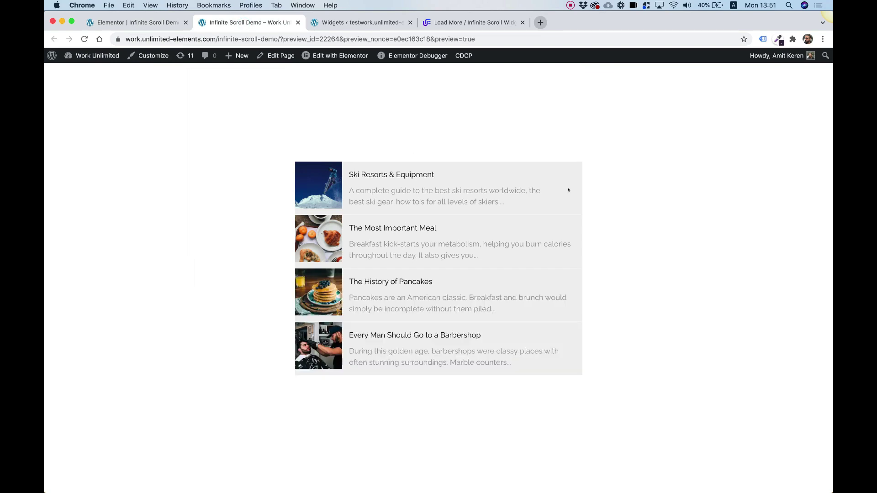
scroll(568, 190, down, 3)
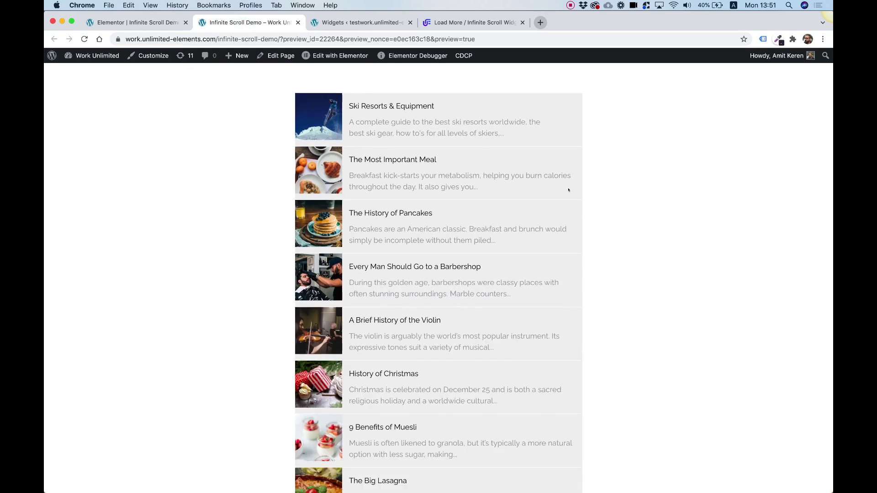
scroll(568, 190, down, 5)
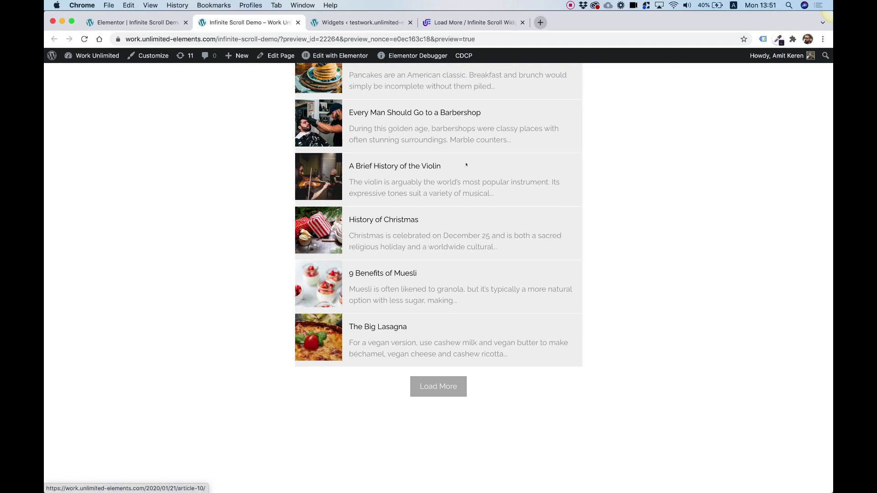
scroll(466, 165, up, 5)
scroll(467, 162, down, 3)
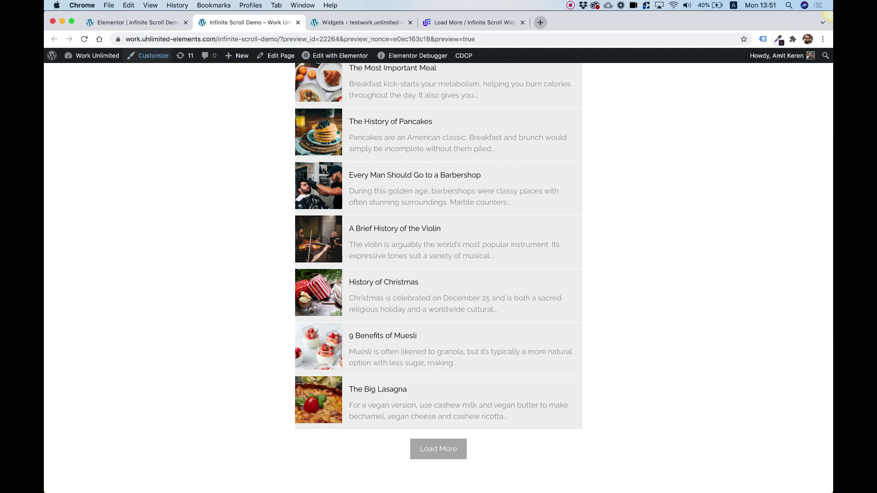
- Switch back to the Elementor editor tab showing the Load More widget's Infinite Scroll settings
click(137, 22)
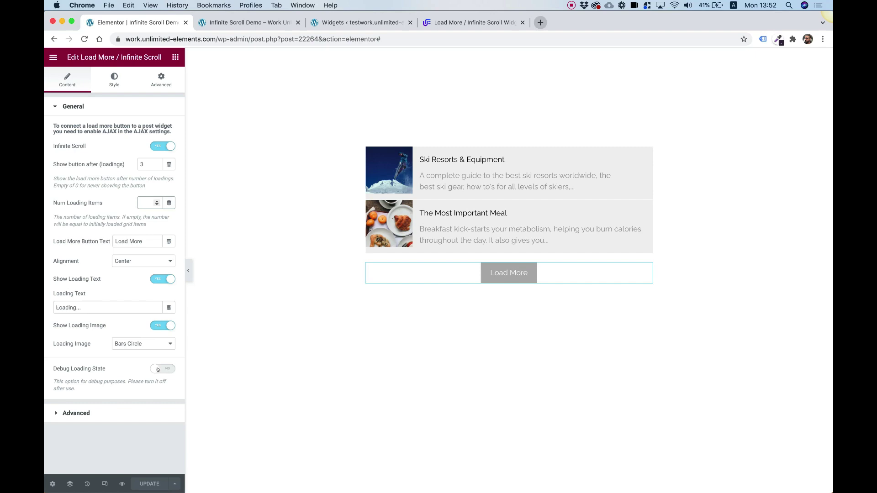
- Enable Debug Loading State and change the loading image to Dots, after briefly trying Mouse
click(158, 370)
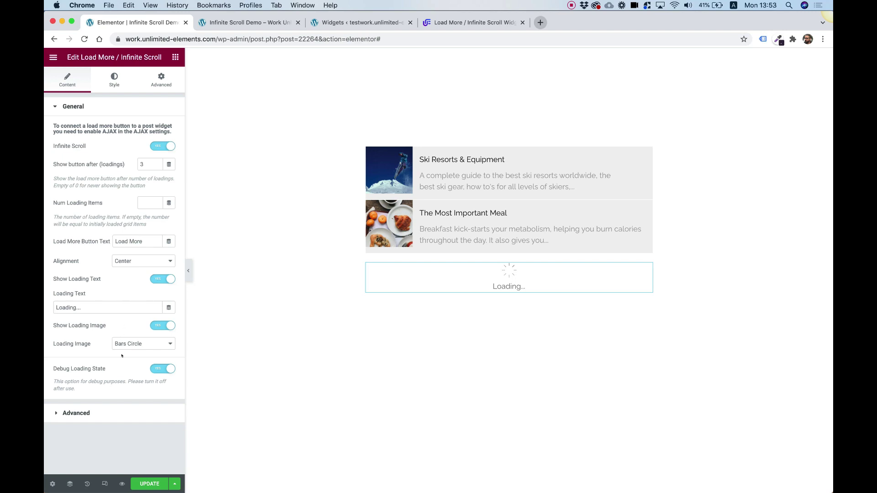
click(148, 345)
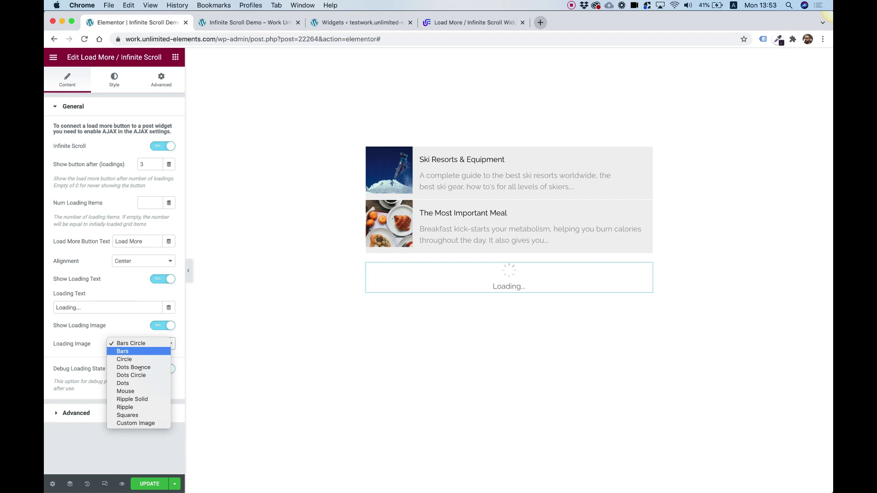
click(137, 391)
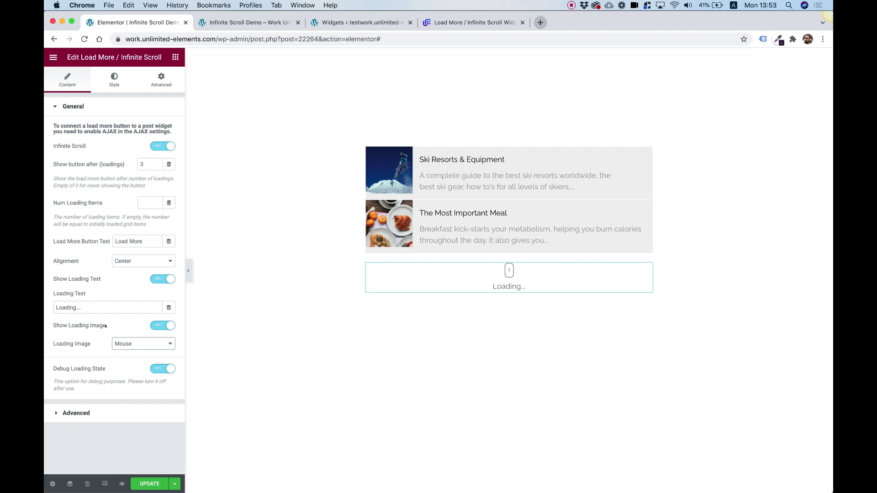
click(122, 343)
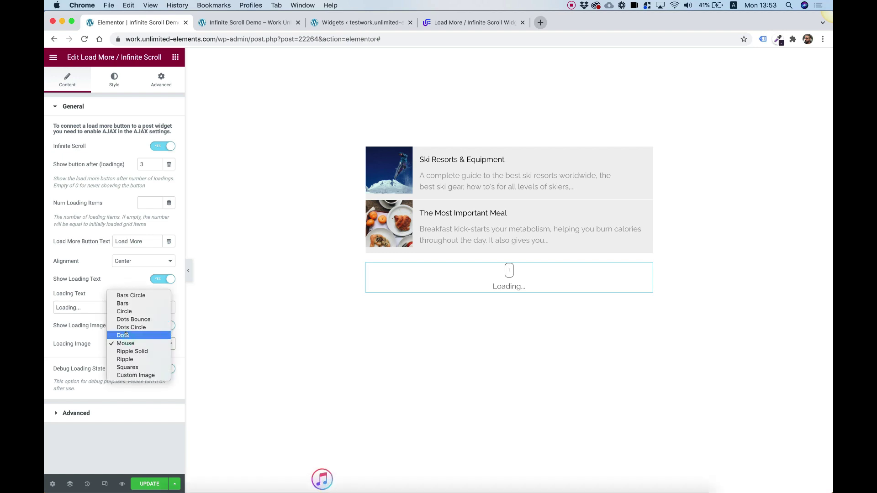
click(127, 333)
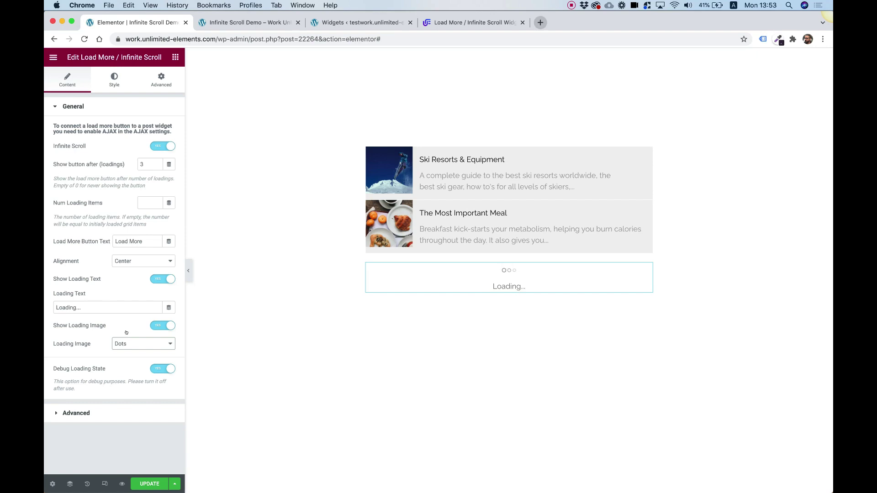
- In the Loading style settings, set Loading Layout to Row and Loading Margin to 10 px
click(108, 85)
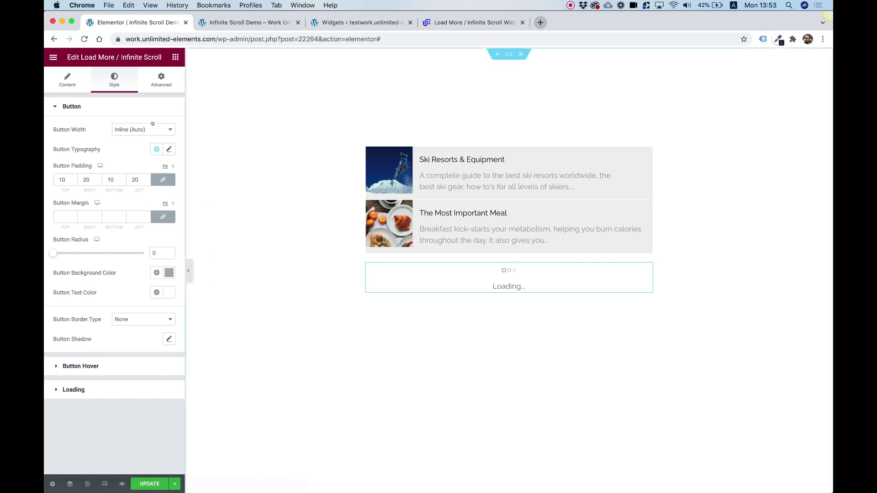
click(87, 389)
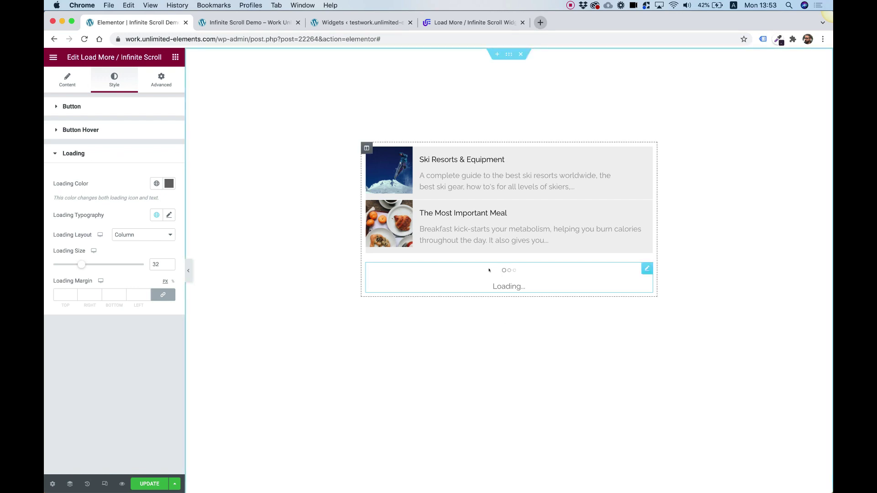
click(132, 234)
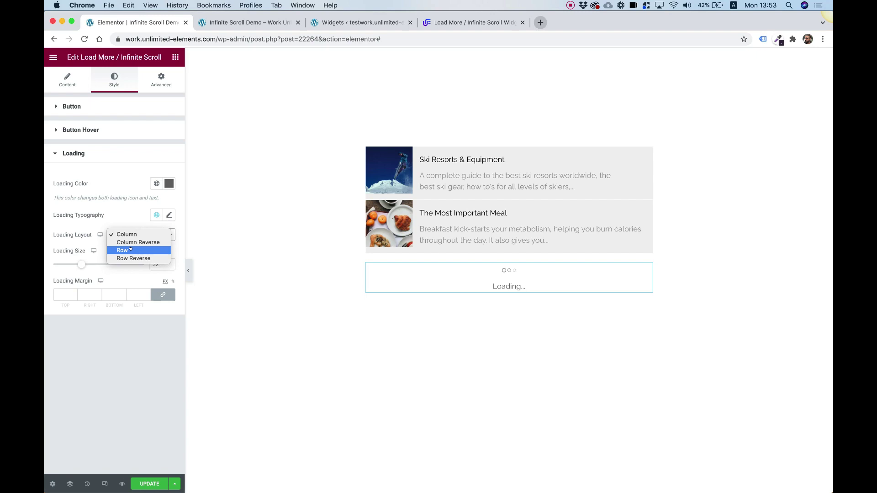
click(130, 250)
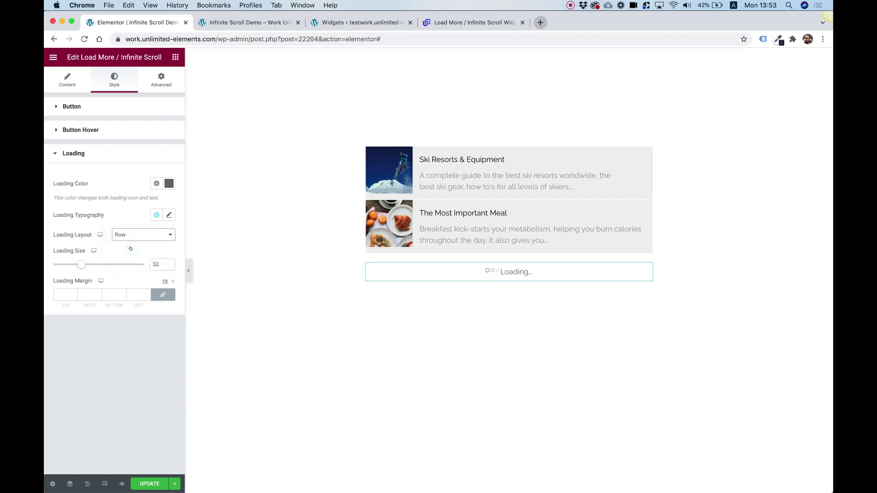
click(60, 293)
text(10)
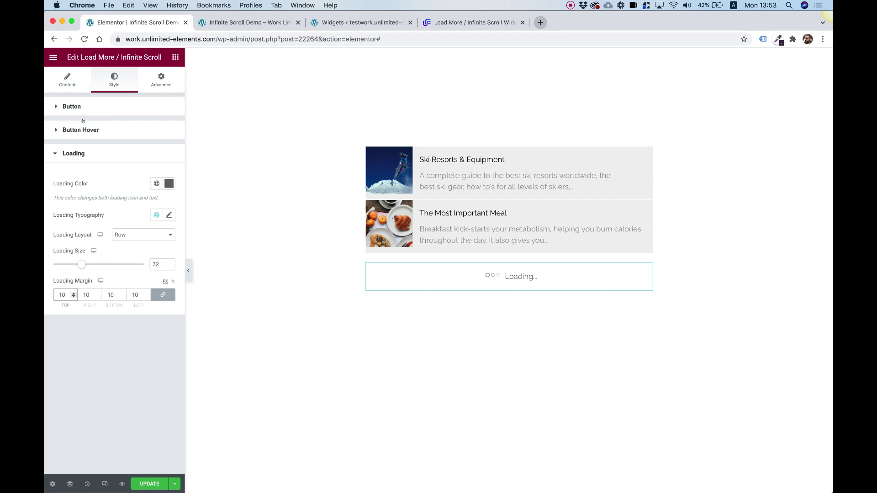
click(168, 183)
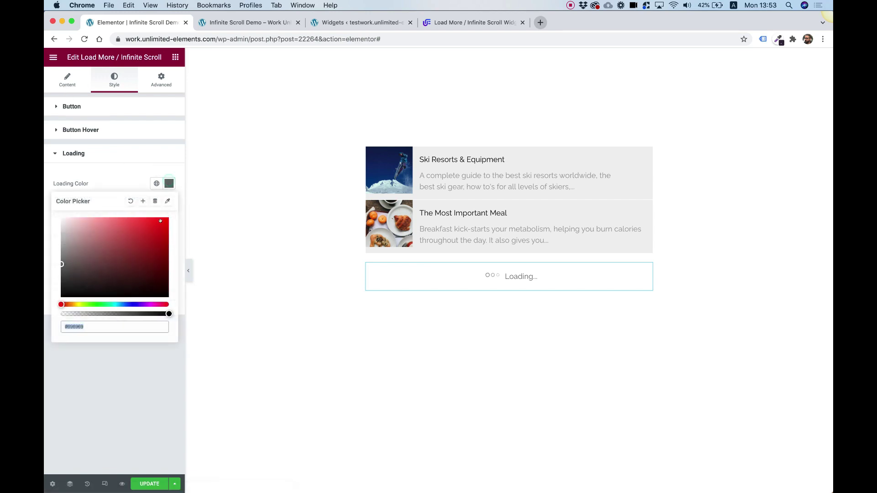
- Set the loading colour to red, then return to the Content tab's General section
click(163, 223)
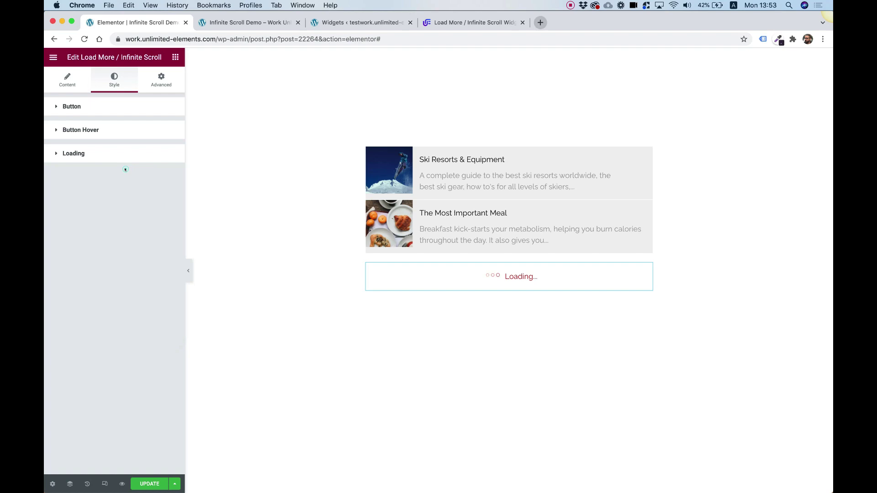
click(62, 79)
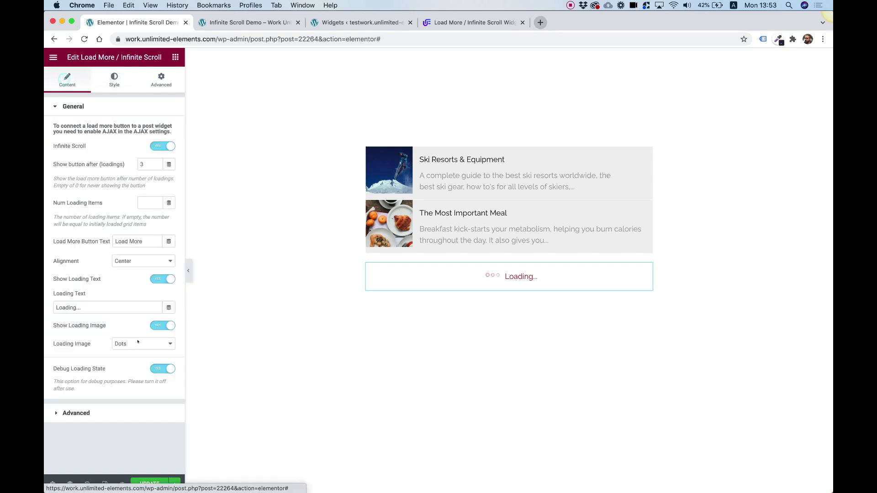
click(99, 410)
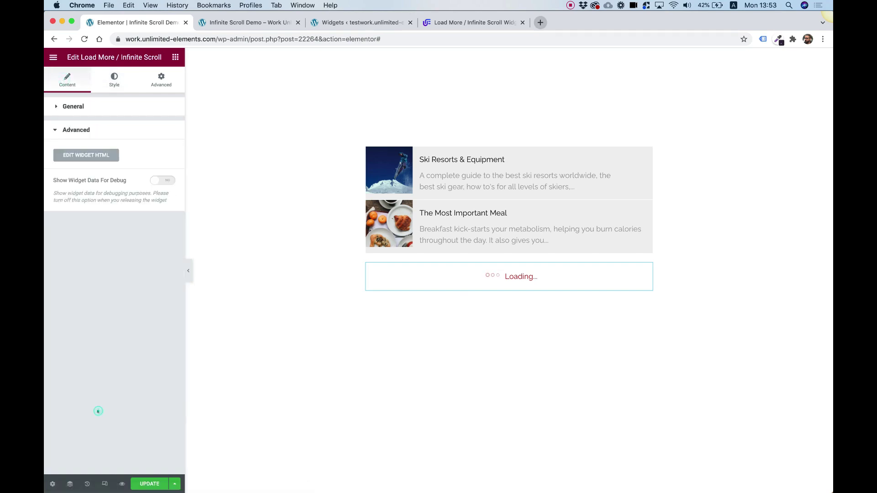
click(71, 108)
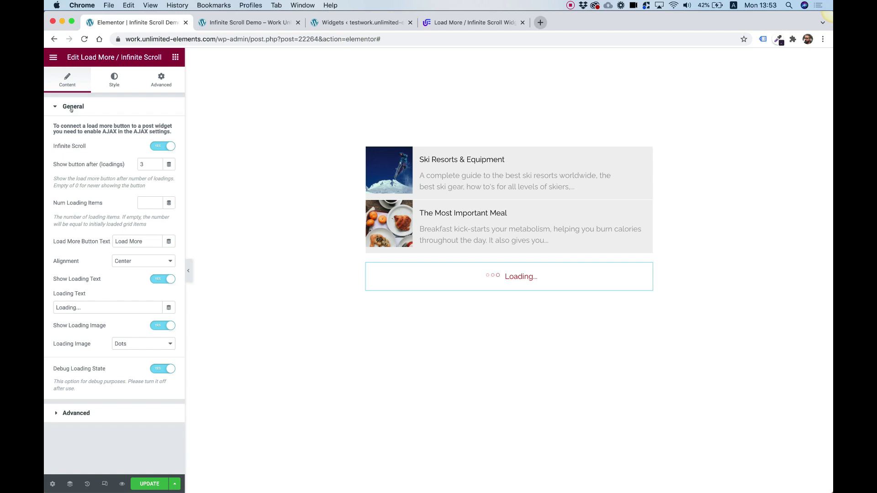